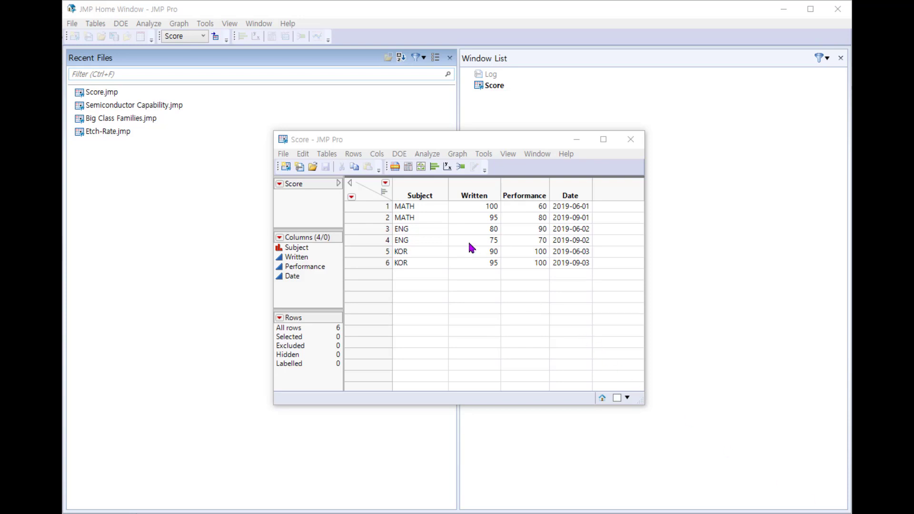
Select the Subject, Written, Performance and Date columns of the Score table and launch the Columns Viewer
{"action": "left_click", "coordinate": [380, 156]}
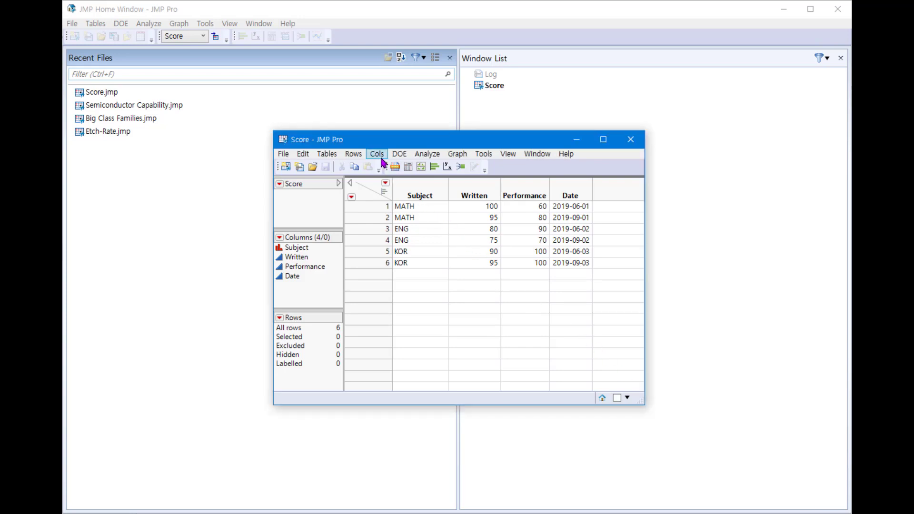
{"action": "left_click", "coordinate": [380, 157]}
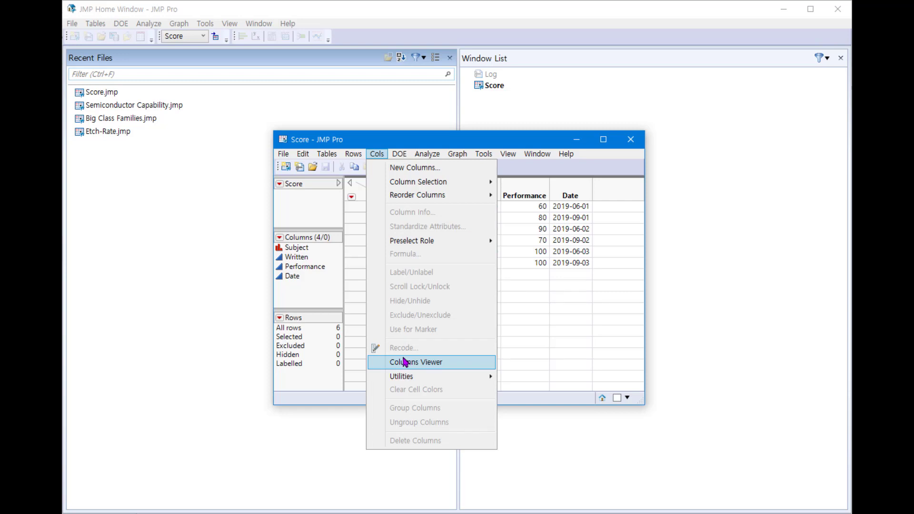
{"action": "left_click", "coordinate": [538, 175]}
{"action": "left_click_drag", "start_coordinate": [422, 195], "coordinate": [576, 196]}
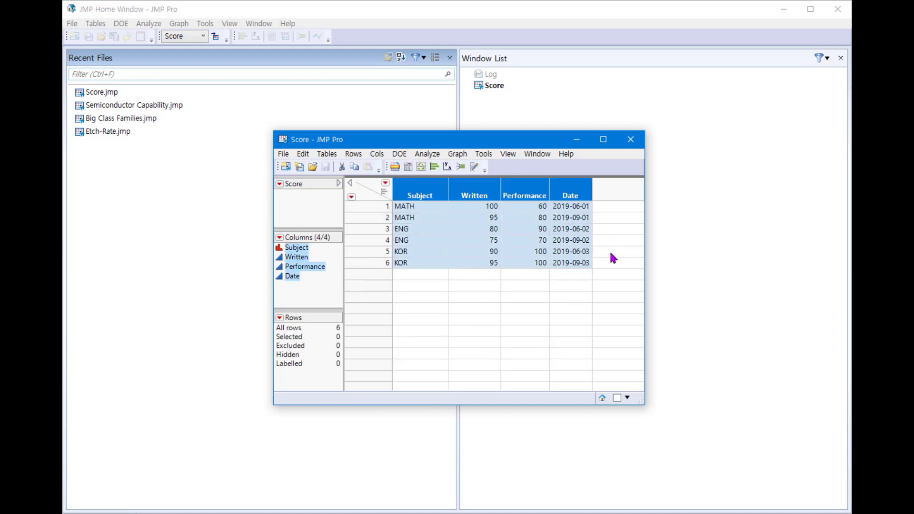
{"action": "left_click", "coordinate": [377, 154]}
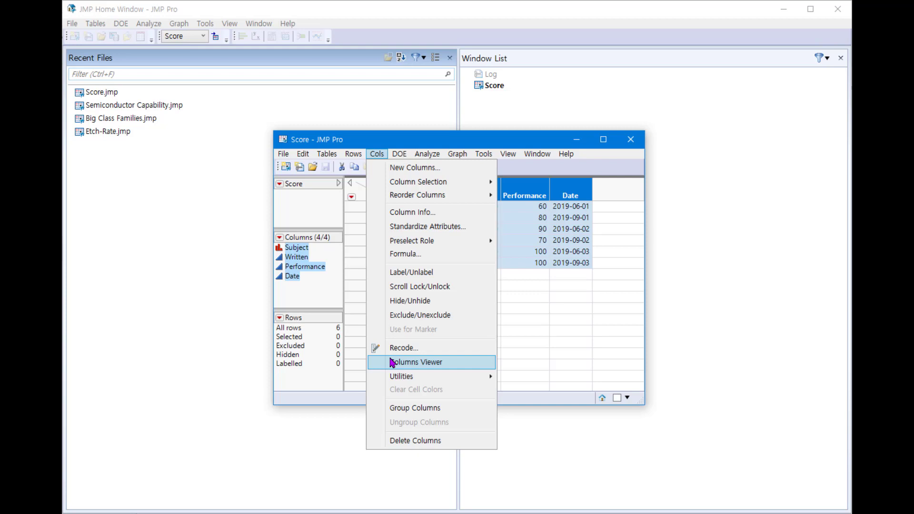
{"action": "left_click", "coordinate": [447, 365]}
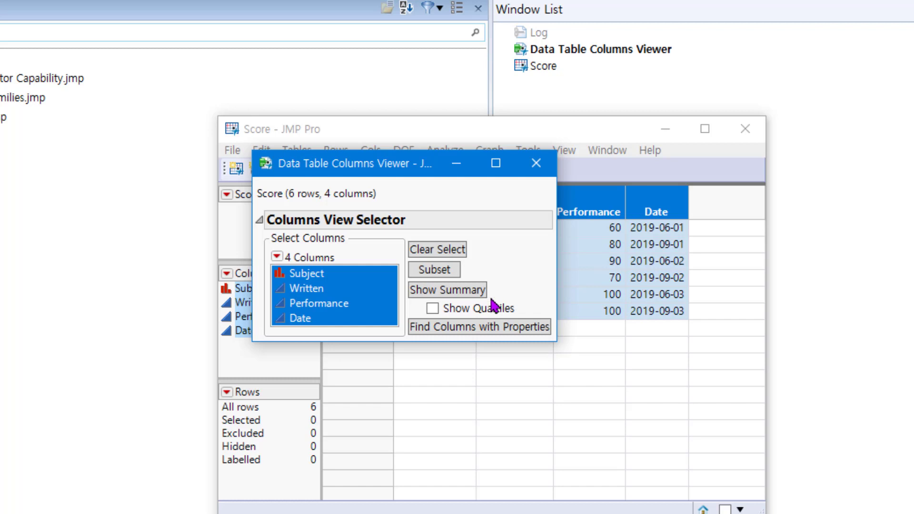
Show summary statistics including quartiles for the four Score columns and generate their Distribution report
{"action": "left_click", "coordinate": [433, 312]}
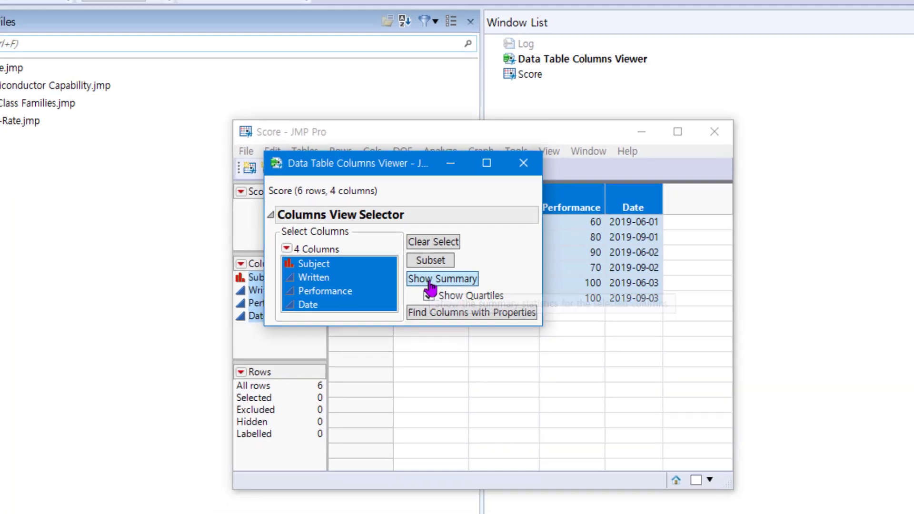
{"action": "left_click", "coordinate": [429, 281]}
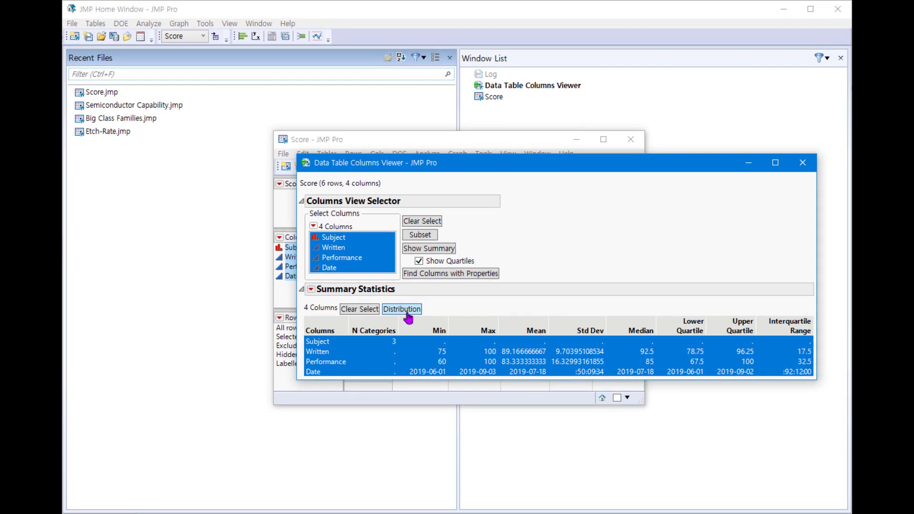
{"action": "left_click", "coordinate": [278, 297]}
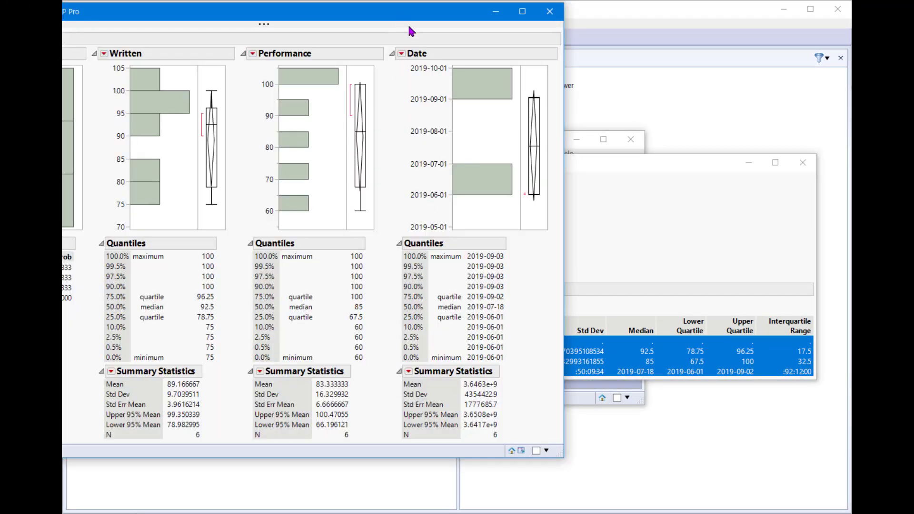
{"action": "left_click_drag", "start_coordinate": [396, 15], "coordinate": [619, 61]}
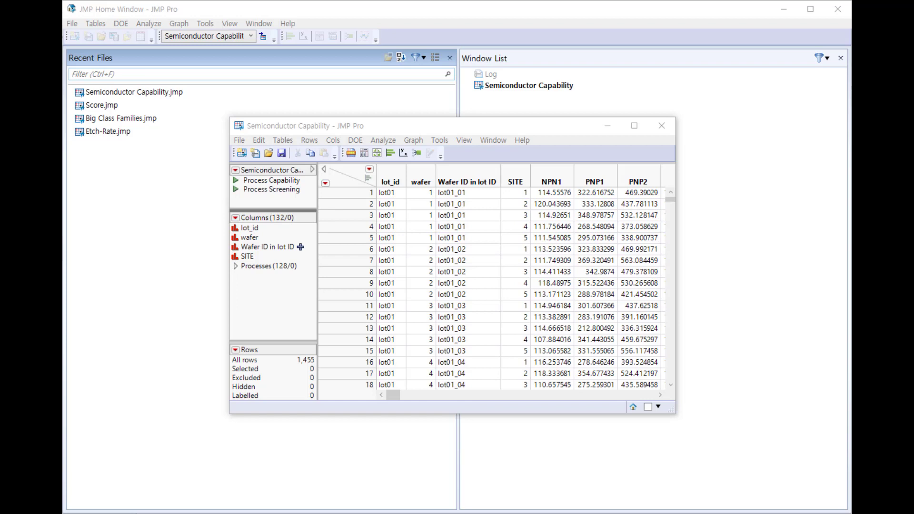
Expand the Processes column group in the Semiconductor Capability table, examine its member columns and collapse it again
{"action": "left_click", "coordinate": [500, 129]}
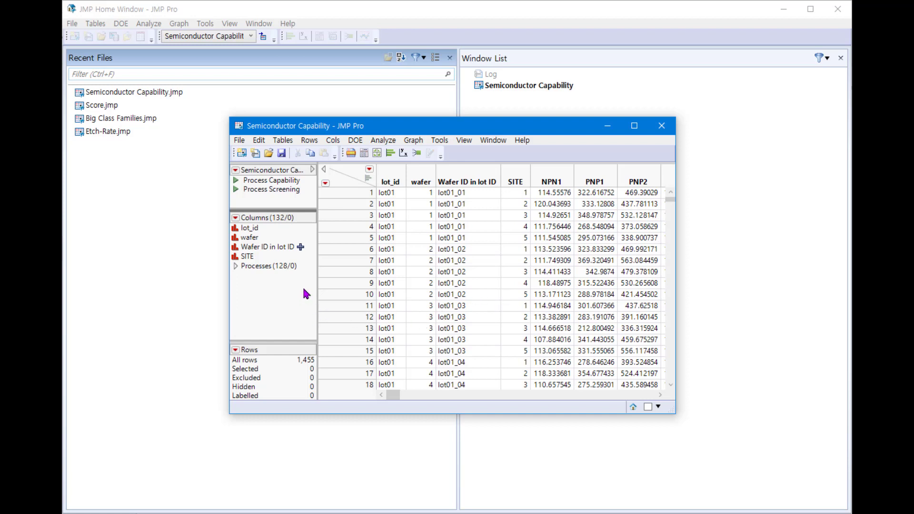
{"action": "left_click", "coordinate": [236, 266]}
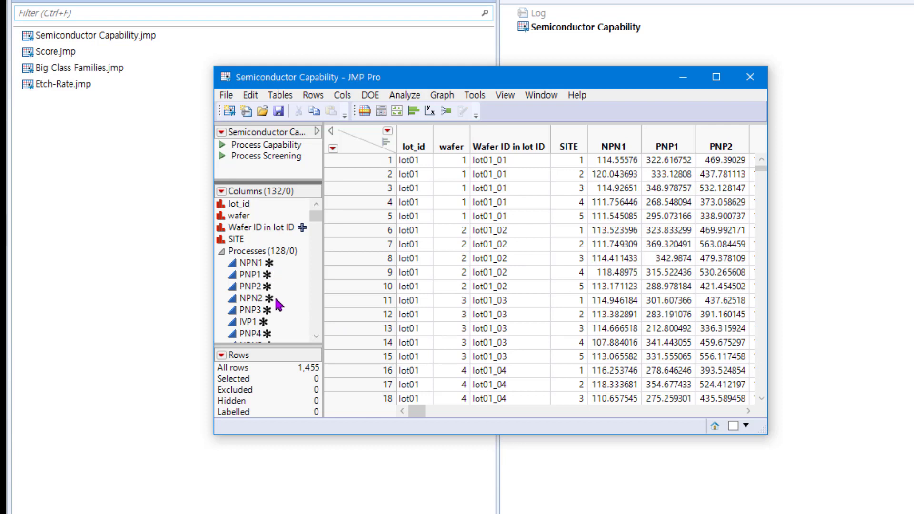
{"action": "left_click", "coordinate": [316, 336]}
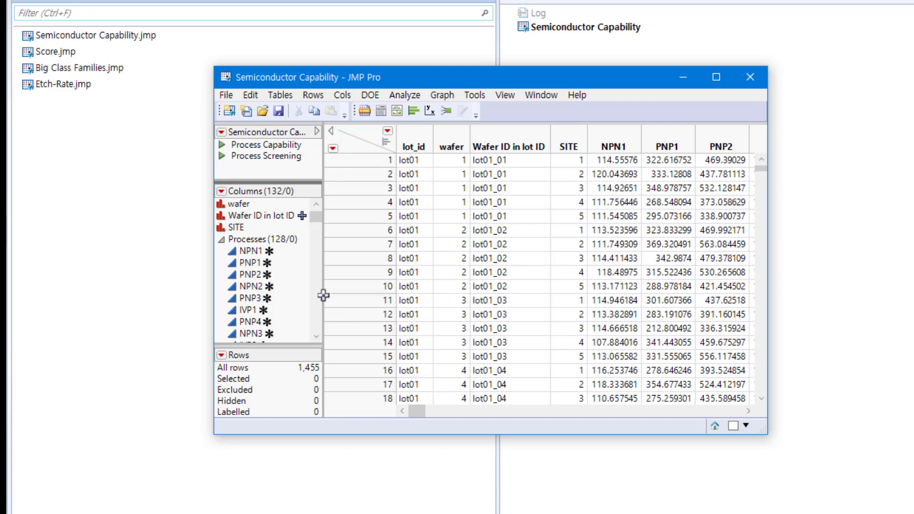
{"action": "left_click", "coordinate": [222, 243]}
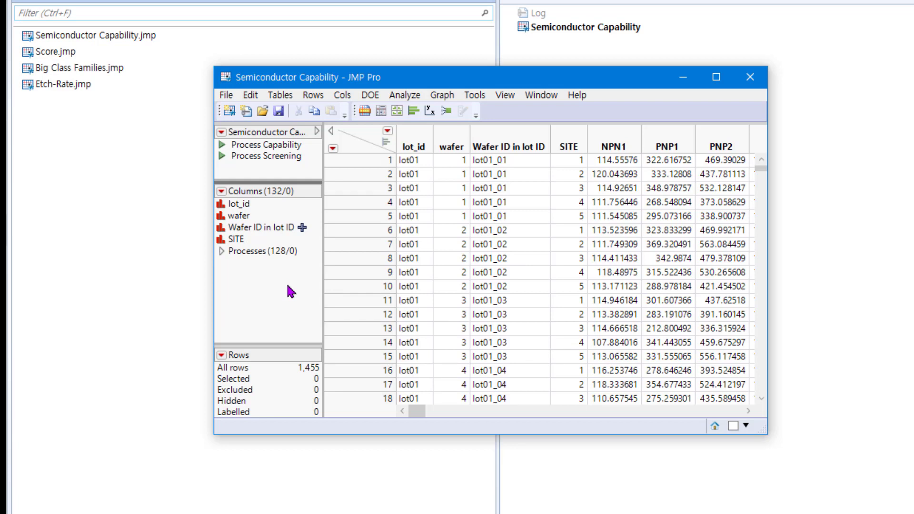
Select the whole Processes column group and launch the Columns Viewer for it
{"action": "left_click", "coordinate": [252, 252]}
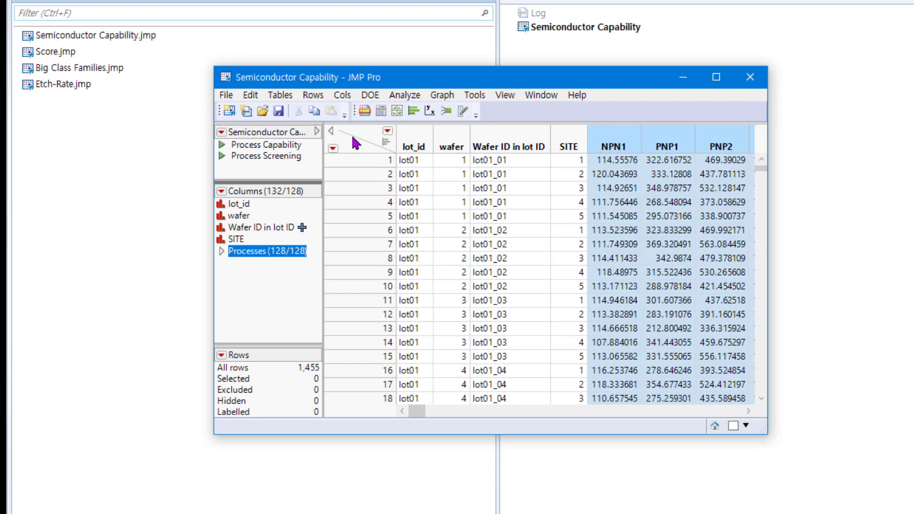
{"action": "left_click", "coordinate": [345, 97]}
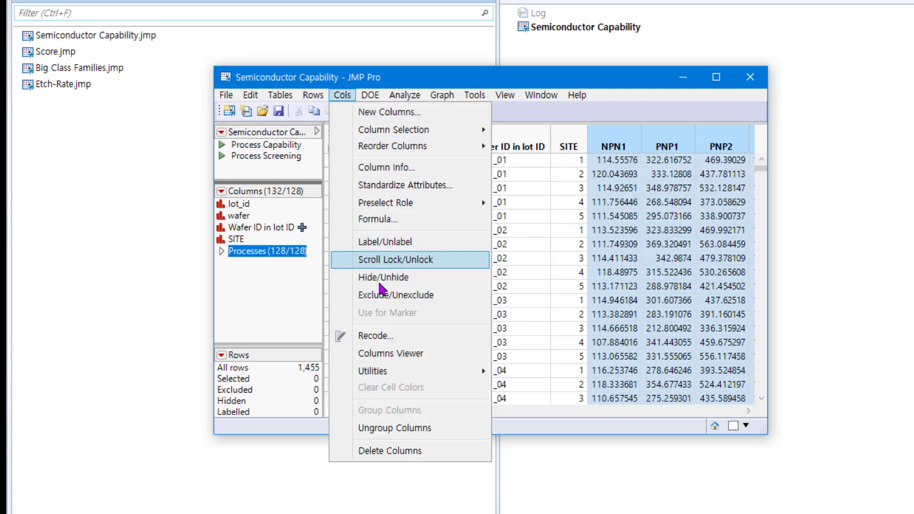
{"action": "left_click", "coordinate": [405, 356]}
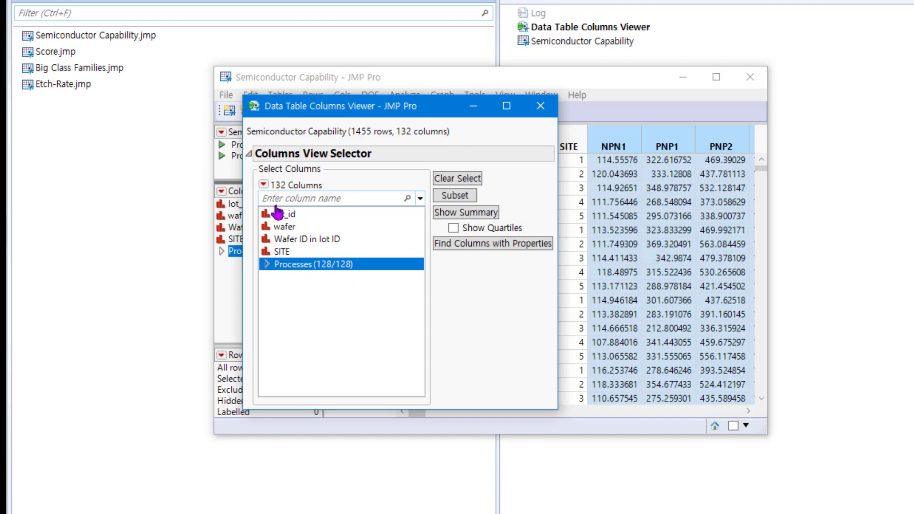
Filter the viewer's column list to names that start with the phrase NPN and expand the Processes group
{"action": "left_click", "coordinate": [420, 199]}
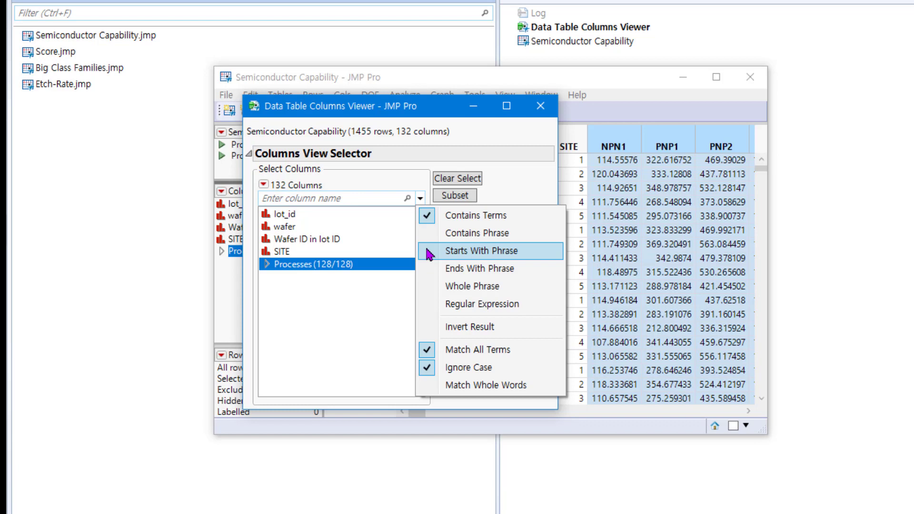
{"action": "left_click", "coordinate": [480, 251]}
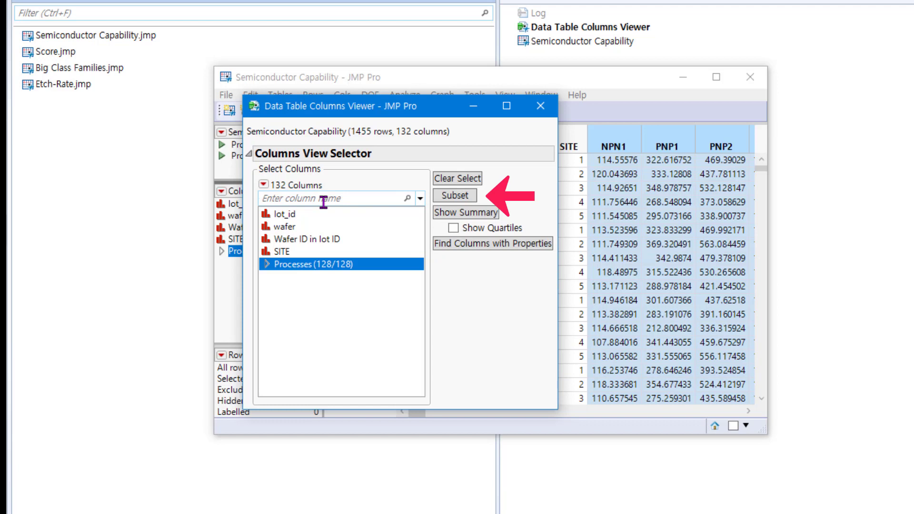
{"action": "type", "text": "NPN"}
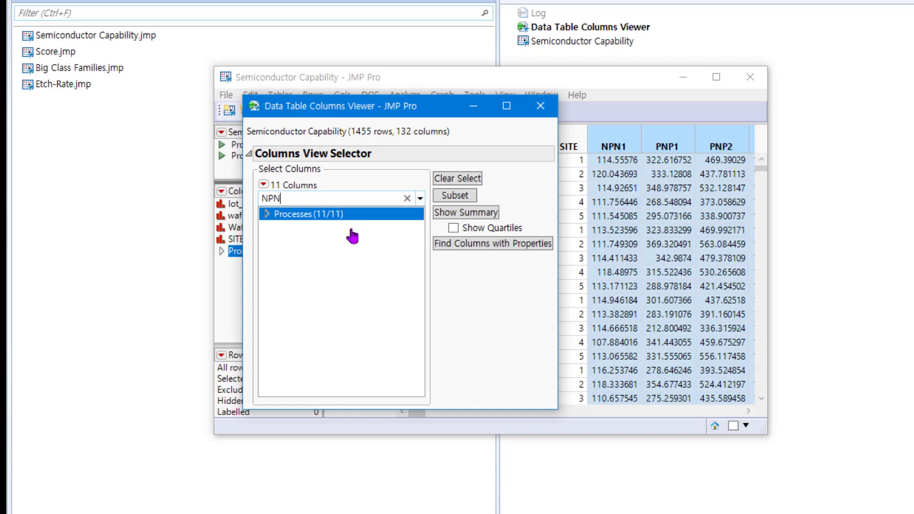
{"action": "left_click", "coordinate": [267, 214]}
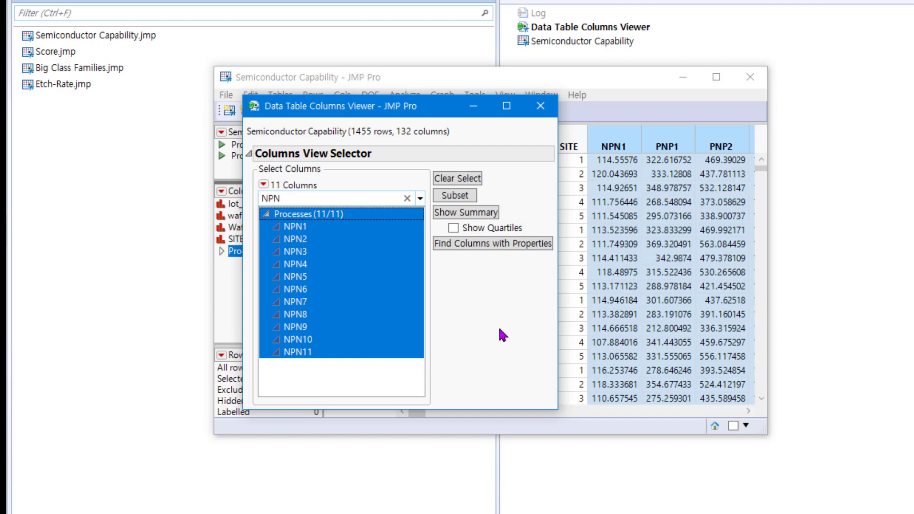
Try to create a subset of the NPN columns from the current selection and close the subset table
{"action": "left_click", "coordinate": [457, 196]}
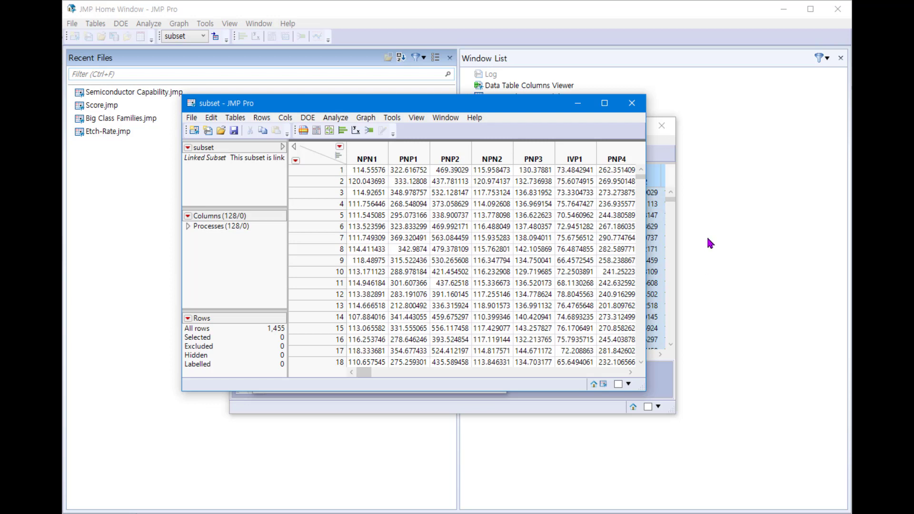
{"action": "left_click", "coordinate": [632, 103]}
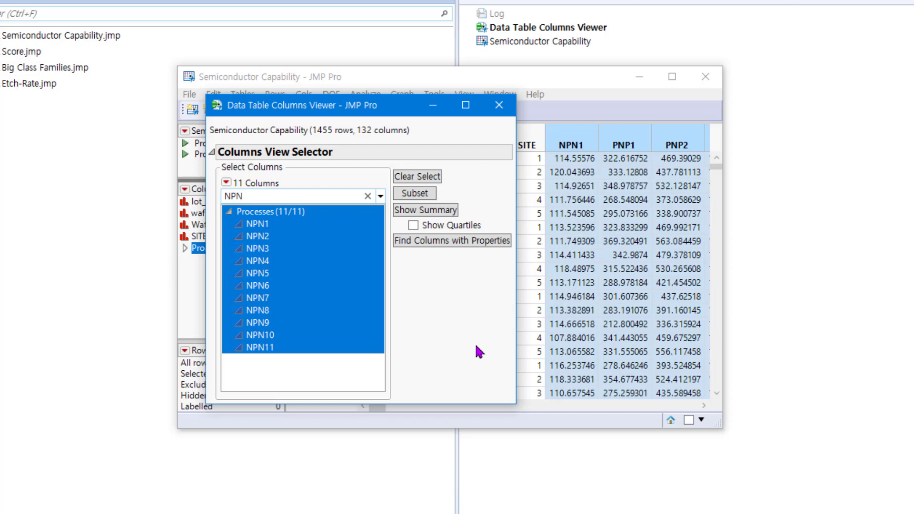
Clear the column selection, select only the filtered NPN columns, create a linked subset table from them and close it
{"action": "left_click", "coordinate": [430, 178]}
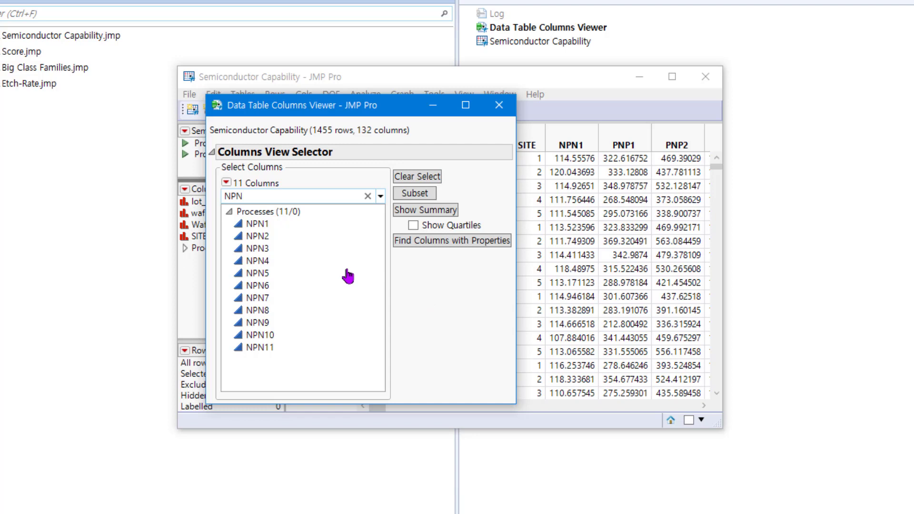
{"action": "left_click", "coordinate": [261, 217]}
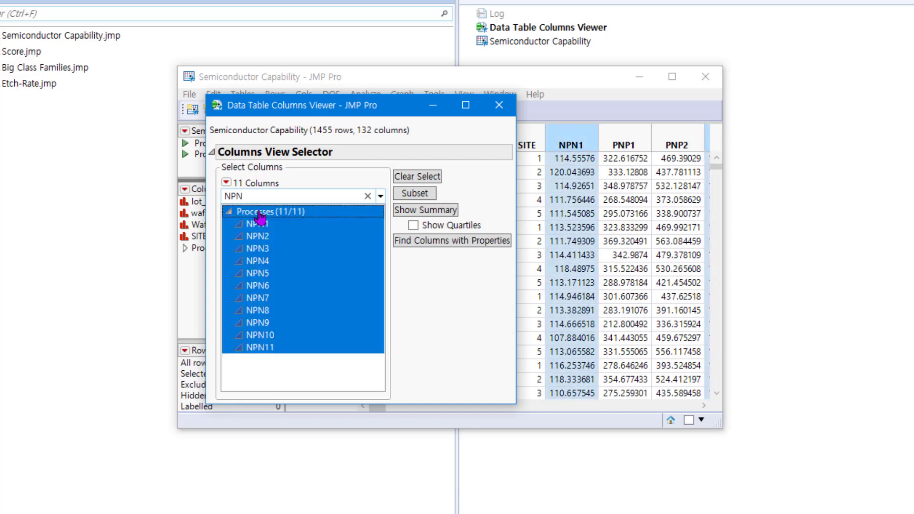
{"action": "left_click", "coordinate": [421, 199]}
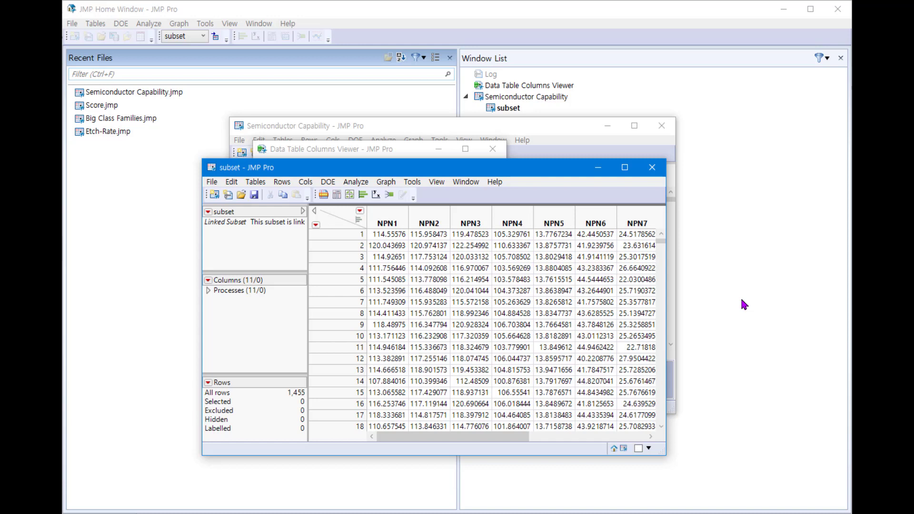
{"action": "left_click", "coordinate": [653, 166]}
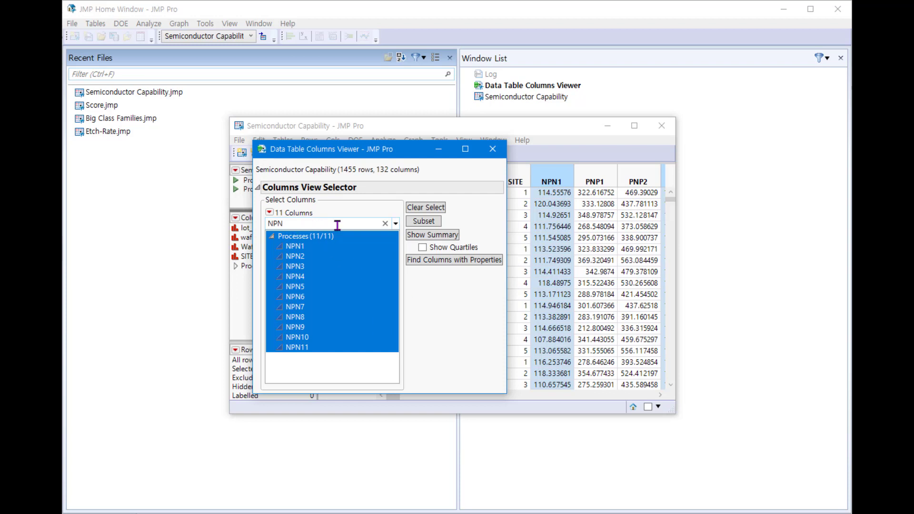
Clear the NPN filter and column selection, and filter the list to column names that end with the phrase 10
{"action": "left_click", "coordinate": [385, 224]}
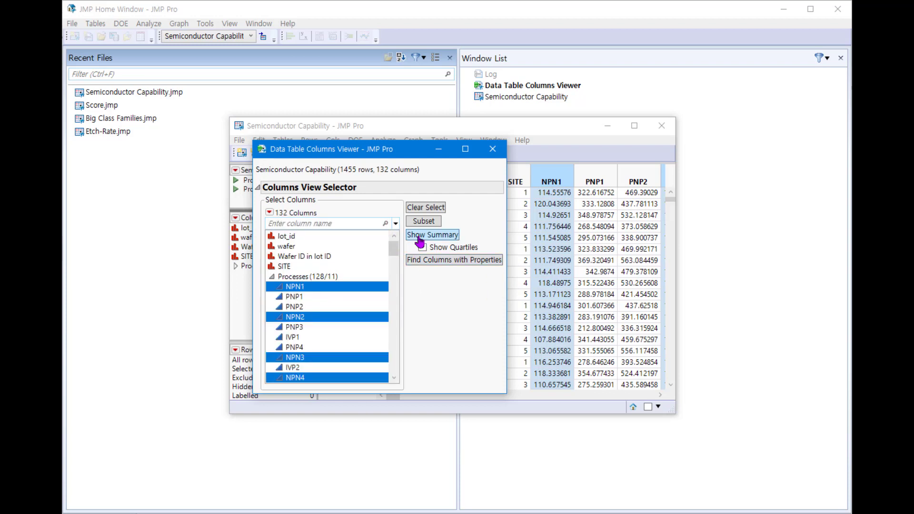
{"action": "left_click", "coordinate": [429, 213]}
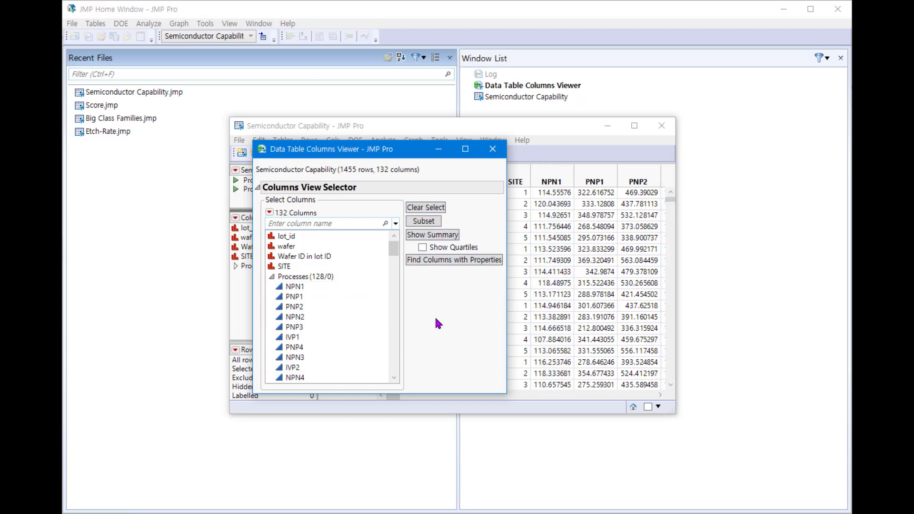
{"action": "left_click", "coordinate": [395, 223]}
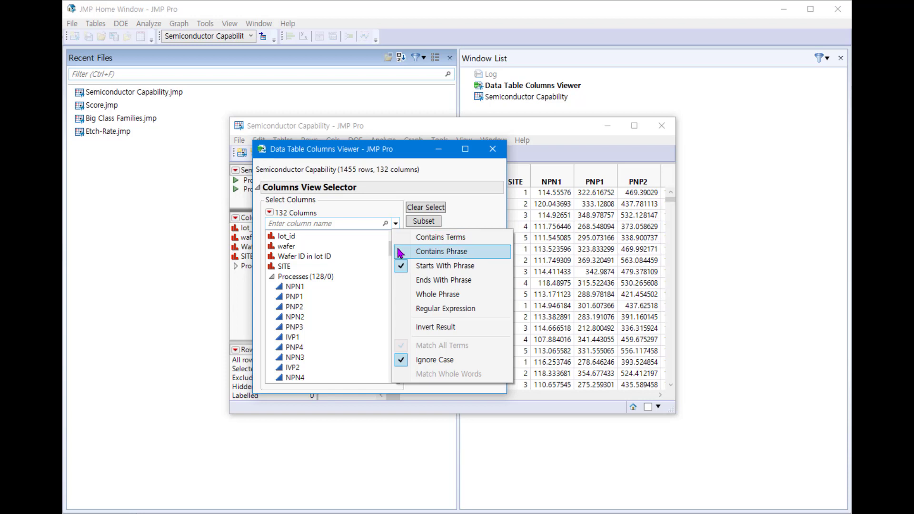
{"action": "left_click", "coordinate": [403, 284]}
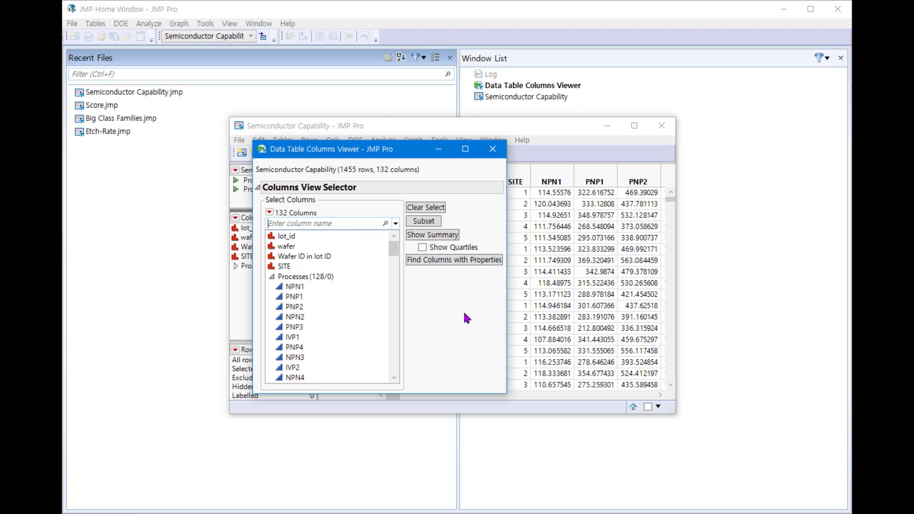
{"action": "type", "text": "10"}
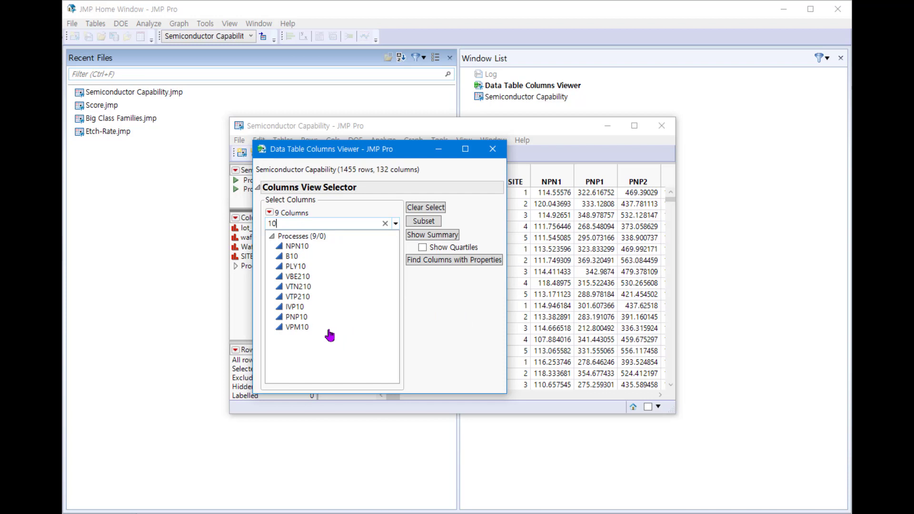
Select all filtered Processes columns ending in 10 and create a linked subset table from them
{"action": "left_click", "coordinate": [301, 238]}
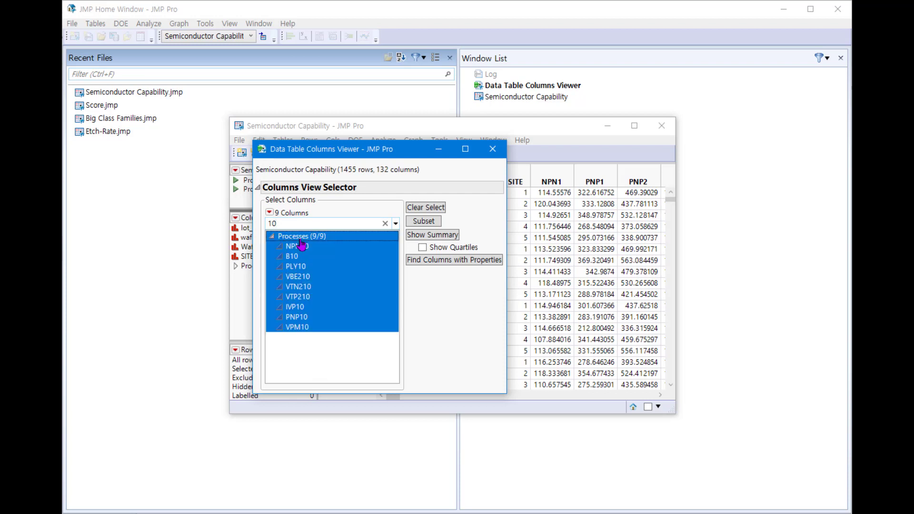
{"action": "left_click", "coordinate": [424, 221]}
{"action": "left_click_drag", "start_coordinate": [590, 77], "coordinate": [373, 102]}
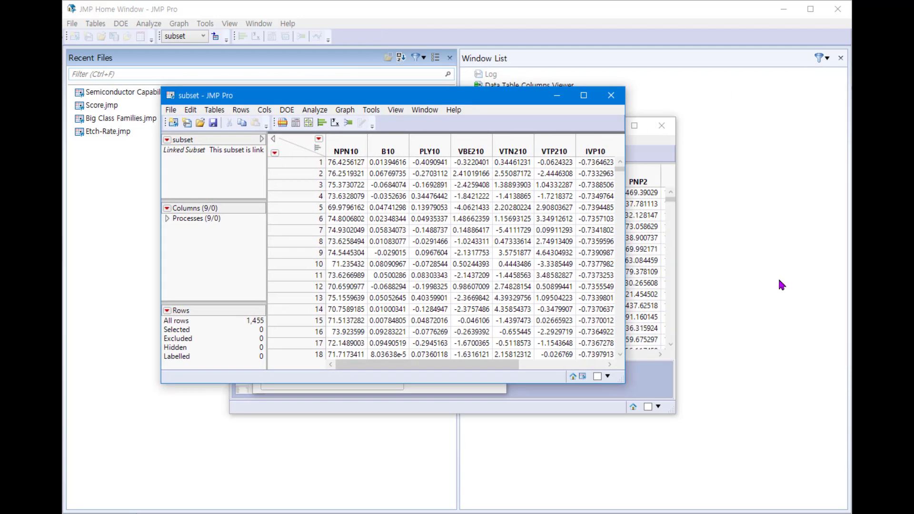